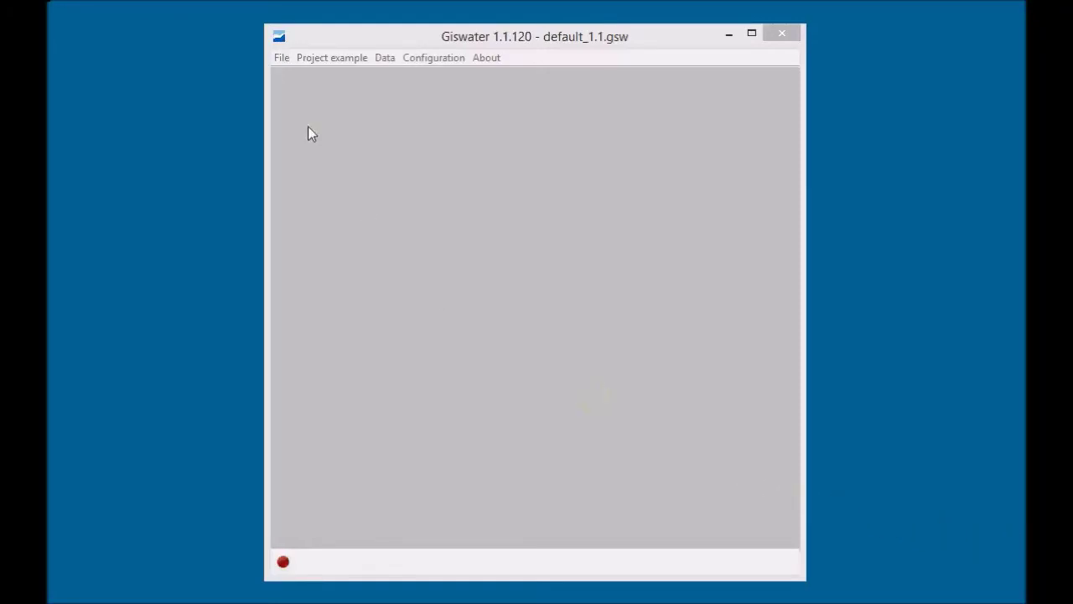
Start a new project preferences file named Project_swmm in C:\Giswater_exercise\UD-2\Exercise
{"action": "left_click", "coordinate": [282, 58]}
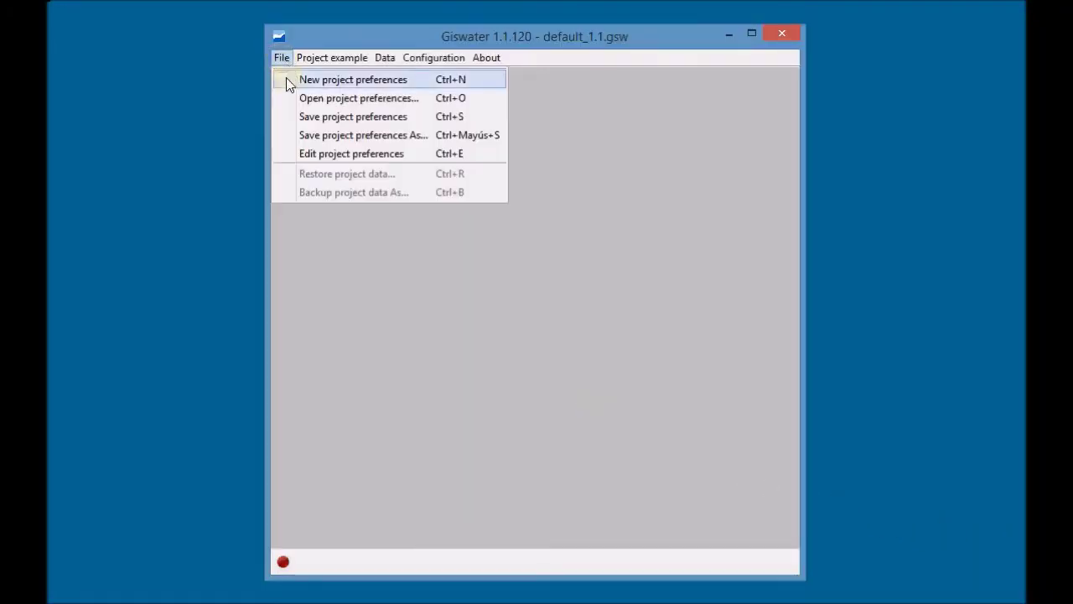
{"action": "left_click", "coordinate": [286, 80]}
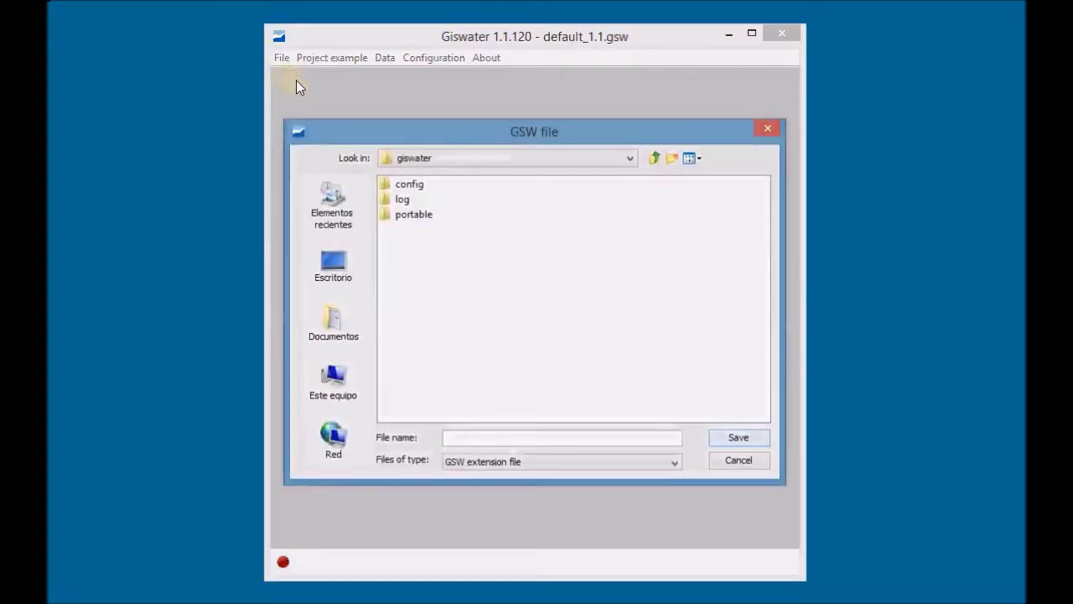
{"action": "left_click", "coordinate": [341, 387]}
{"action": "double_click", "coordinate": [425, 276]}
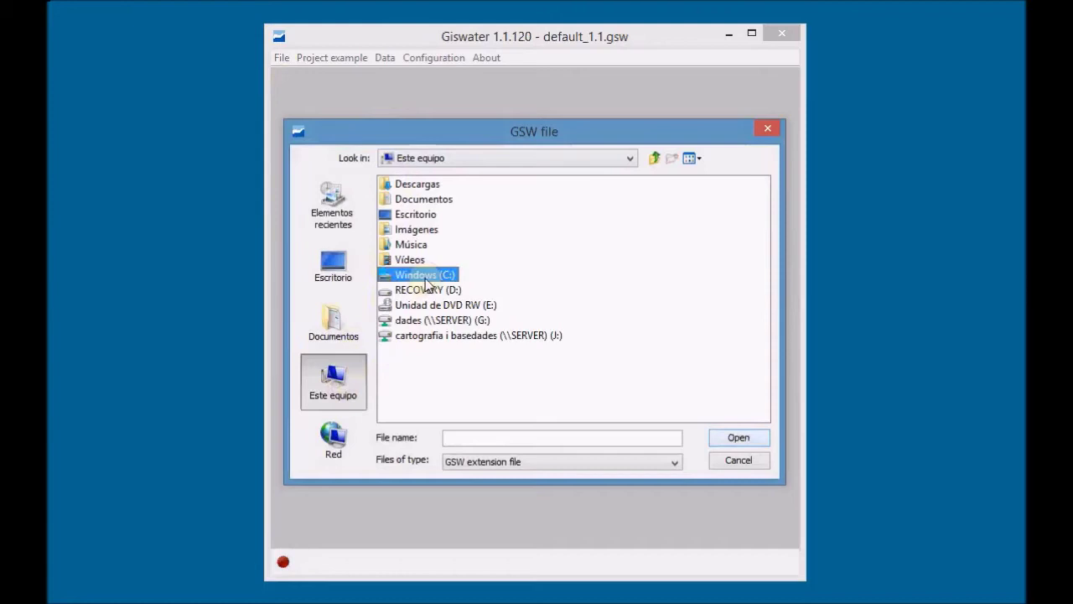
{"action": "double_click", "coordinate": [425, 247]}
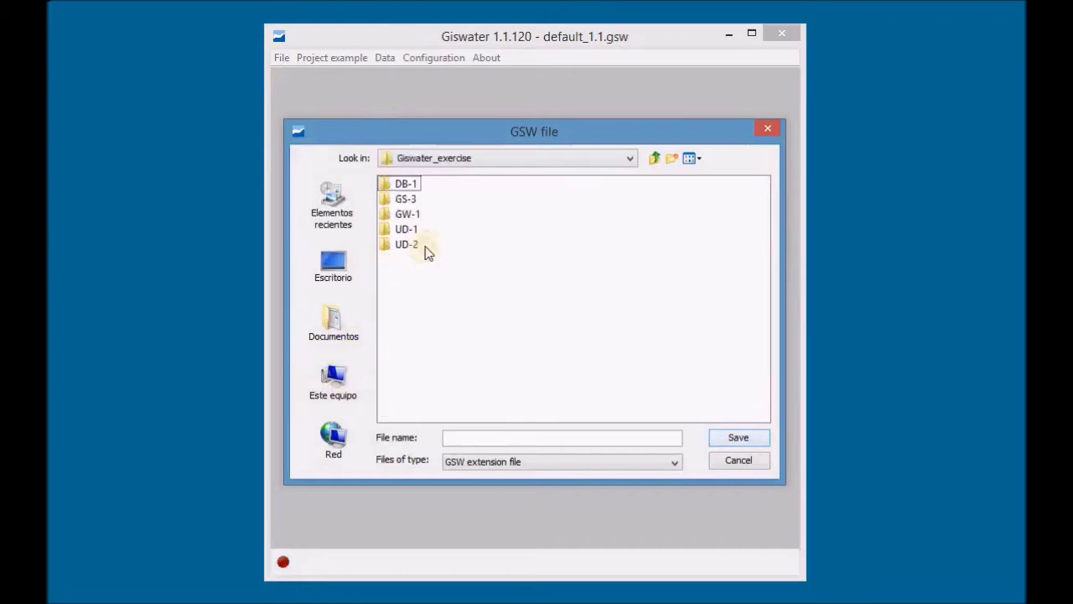
{"action": "double_click", "coordinate": [418, 248]}
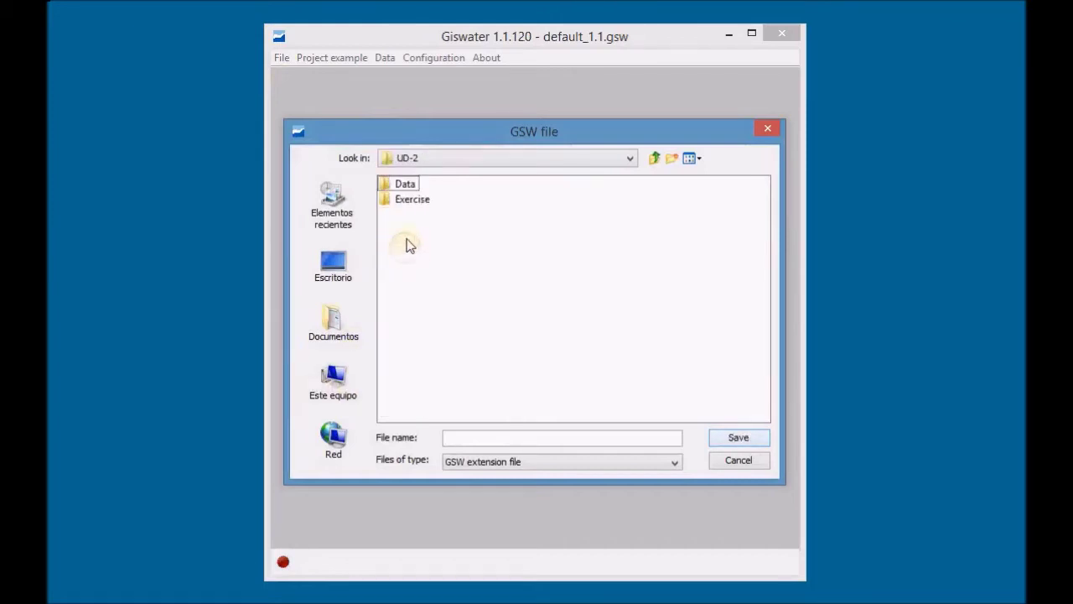
{"action": "double_click", "coordinate": [411, 203]}
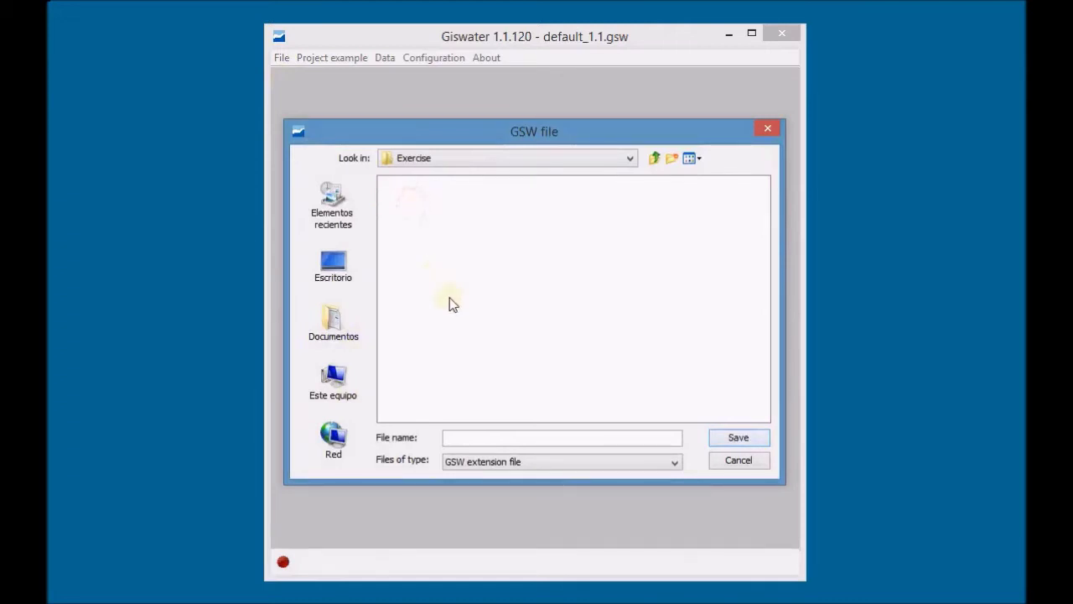
{"action": "left_click", "coordinate": [508, 438]}
{"action": "type", "text": "Project_swmm"}
Save Project_swmm.gsw, select EPASWMM as water software, and close then reopen the database connection
{"action": "left_click", "coordinate": [737, 438]}
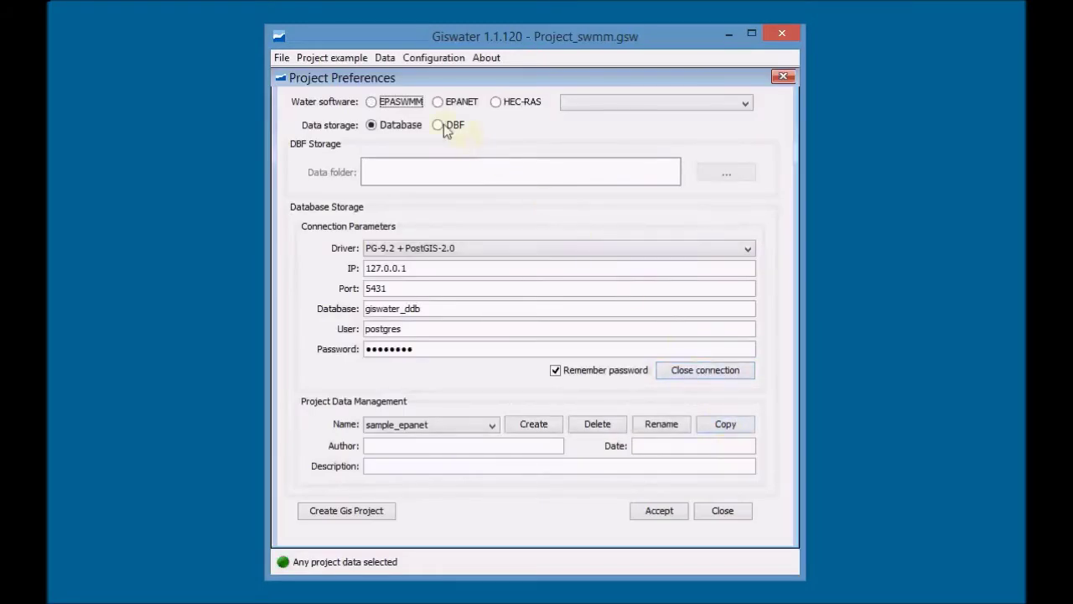
{"action": "left_click", "coordinate": [374, 101]}
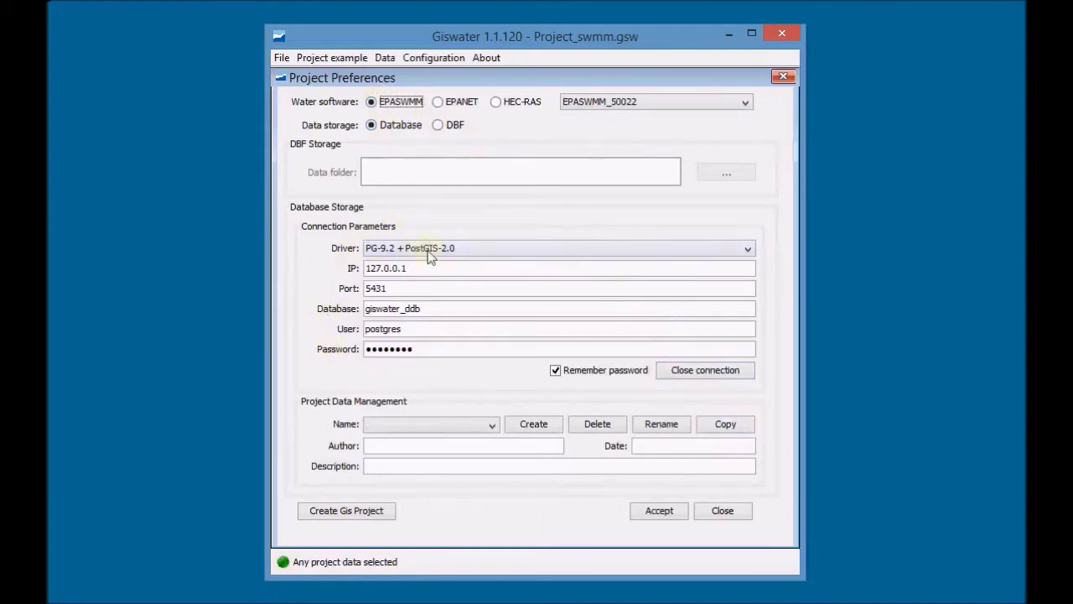
{"action": "left_click", "coordinate": [688, 372]}
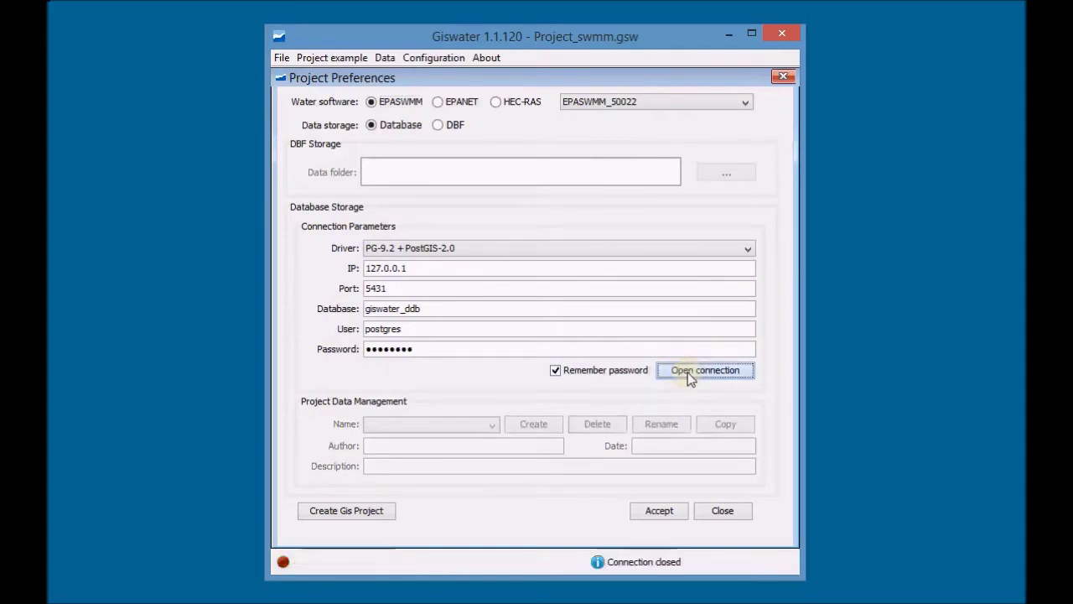
{"action": "left_click", "coordinate": [688, 372]}
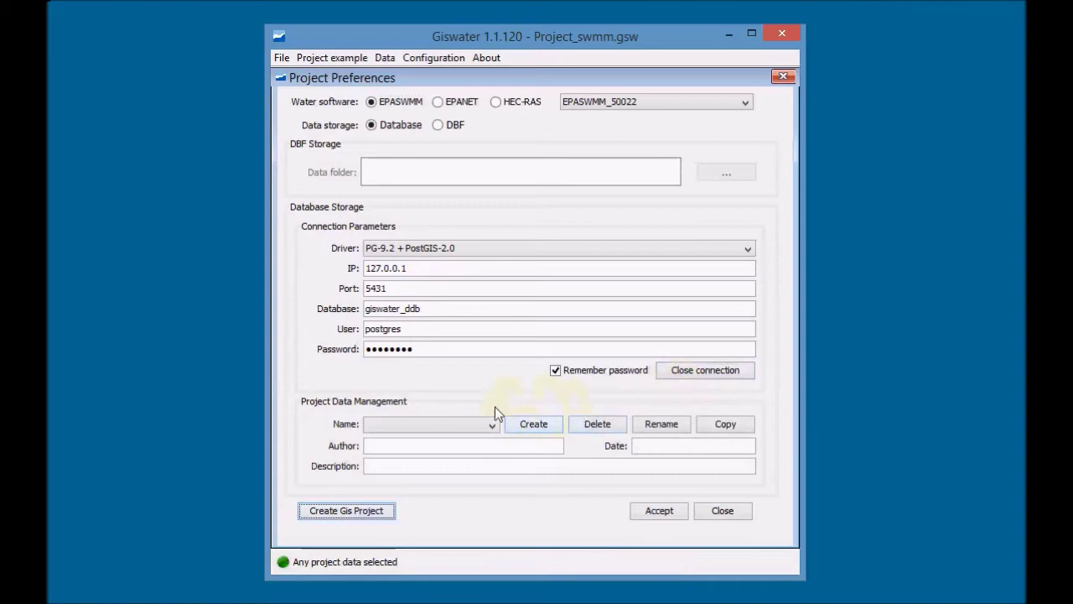
Create database project project_SWMM titled my_project with an author, keeping SRID 25831
{"action": "left_click", "coordinate": [534, 425]}
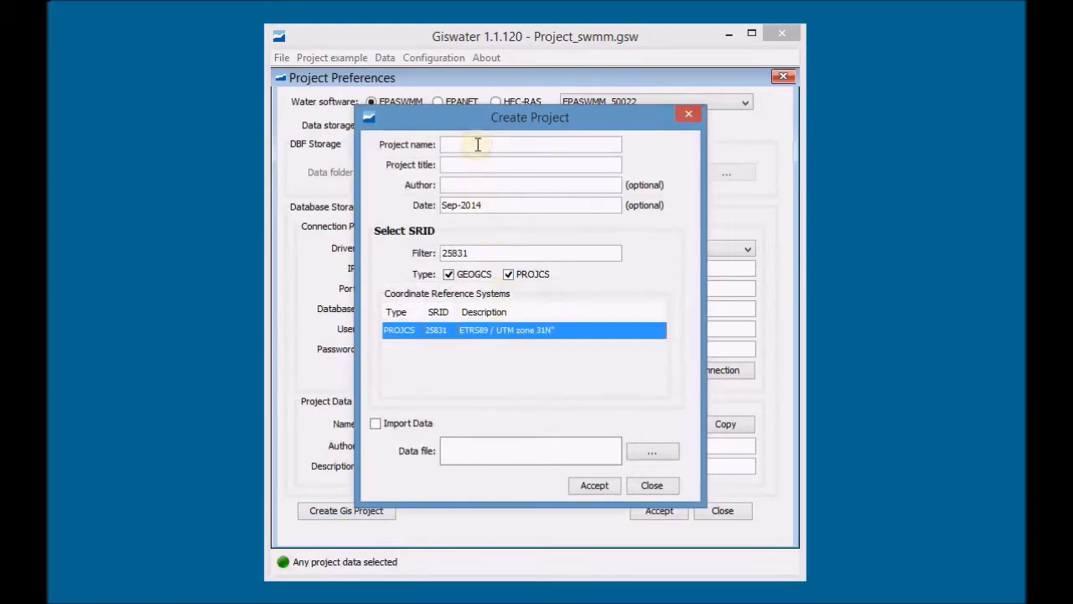
{"action": "type", "text": "project_SWMM"}
{"action": "left_click", "coordinate": [474, 164]}
{"action": "type", "text": "my_project"}
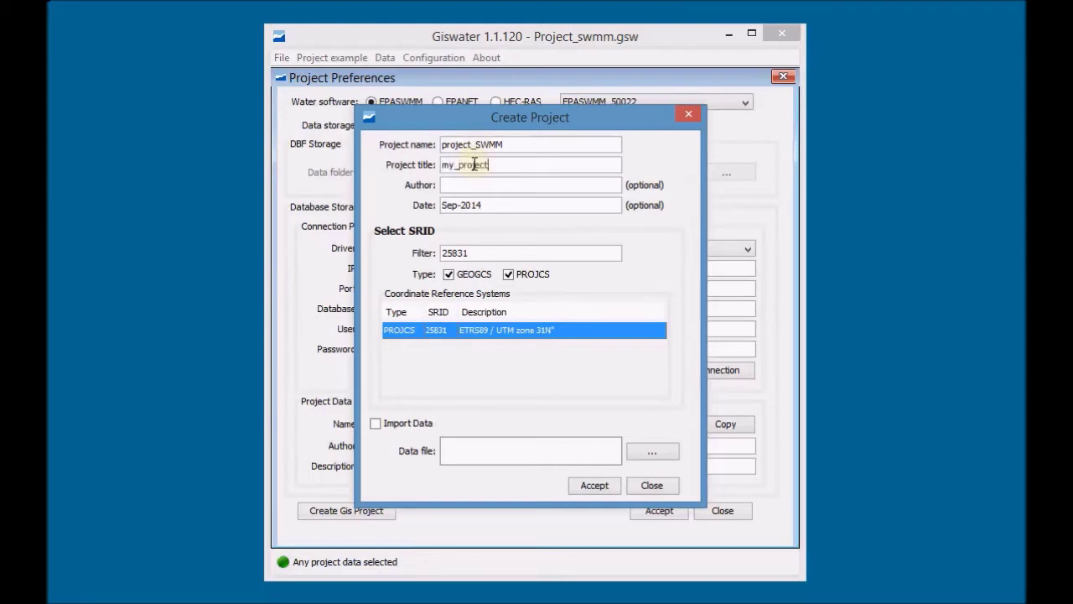
{"action": "left_click", "coordinate": [481, 183]}
{"action": "type", "text": "my_name"}
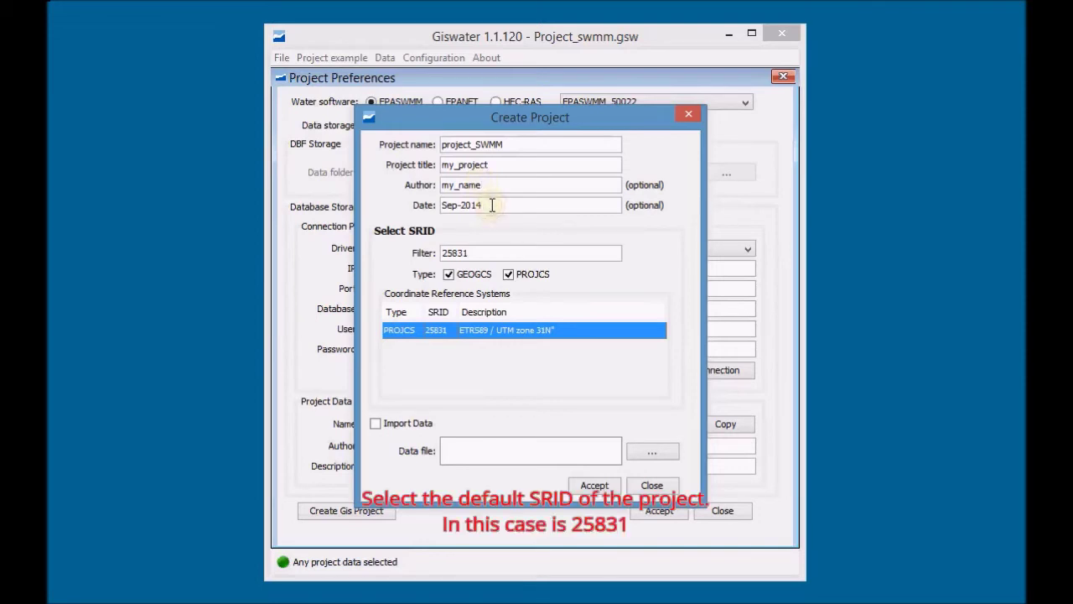
{"action": "left_click", "coordinate": [484, 250]}
{"action": "left_click", "coordinate": [595, 486]}
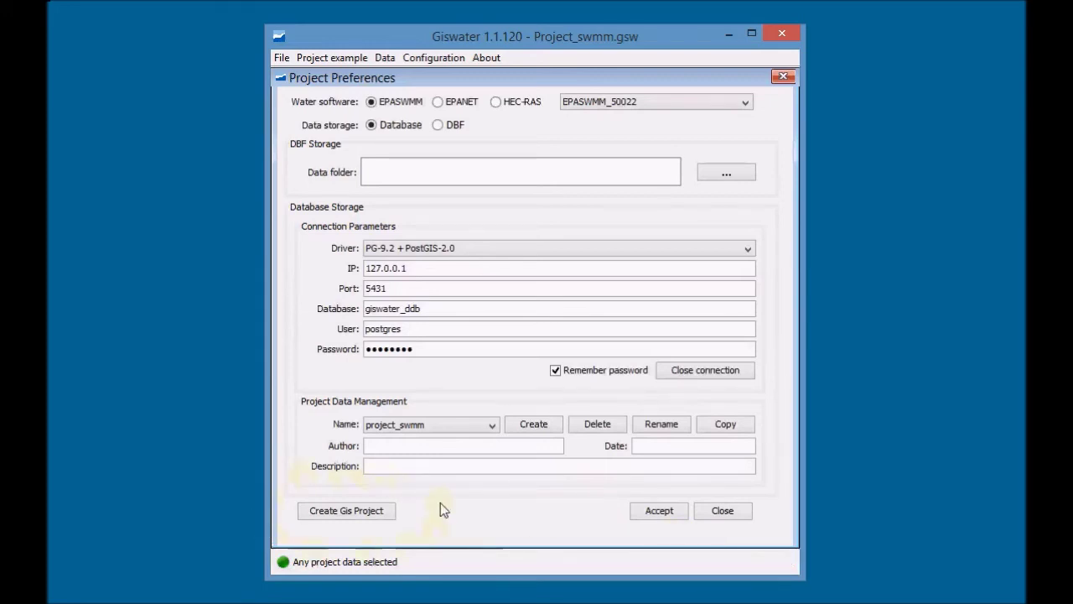
Keep project_swmm selected and set the GIS project folder to C:\Giswater_exercise\UD-2\Exercise
{"action": "left_click", "coordinate": [492, 426]}
{"action": "left_click", "coordinate": [493, 426]}
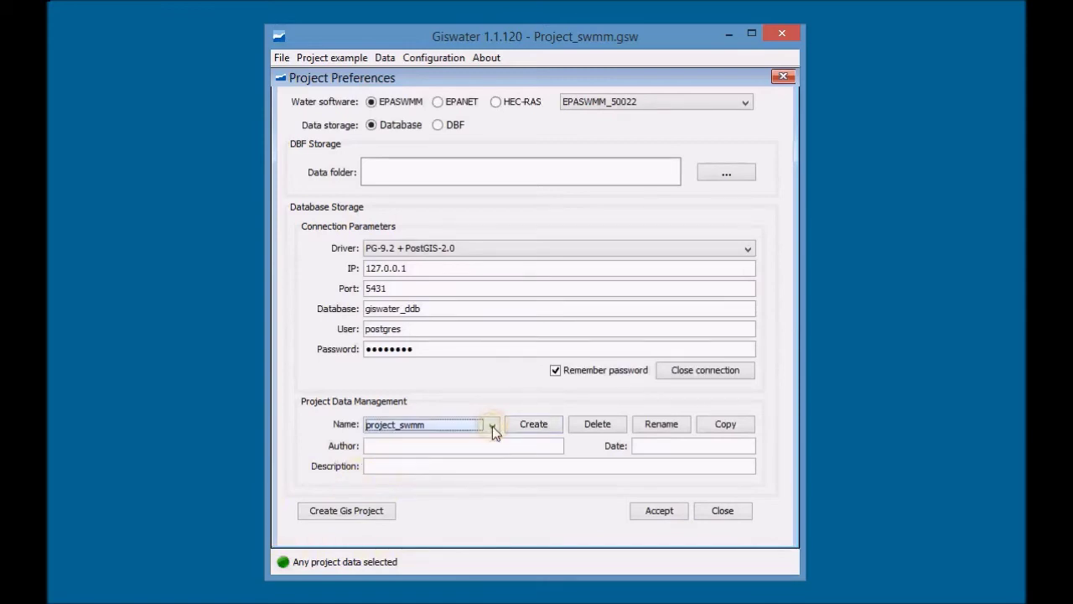
{"action": "left_click", "coordinate": [363, 515]}
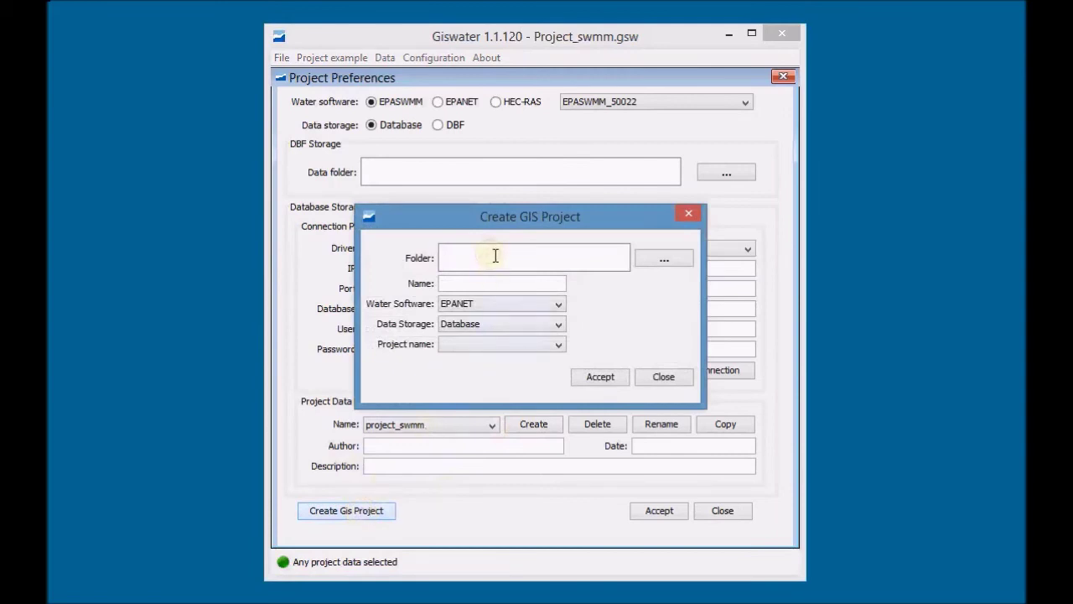
{"action": "left_click", "coordinate": [662, 261]}
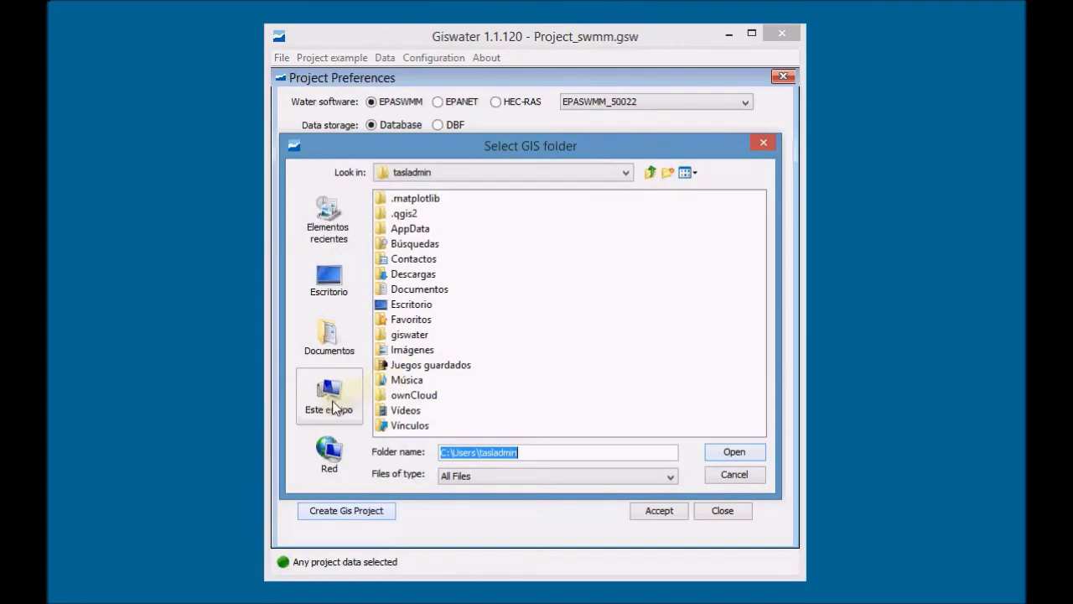
{"action": "left_click", "coordinate": [335, 406]}
{"action": "double_click", "coordinate": [420, 288]}
{"action": "double_click", "coordinate": [424, 260]}
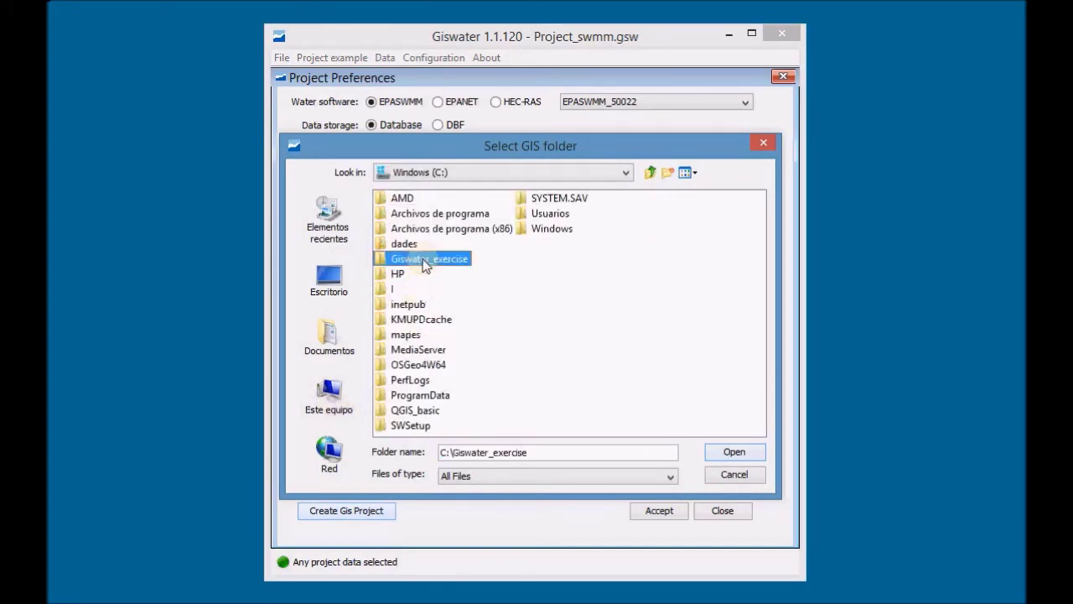
{"action": "double_click", "coordinate": [405, 260]}
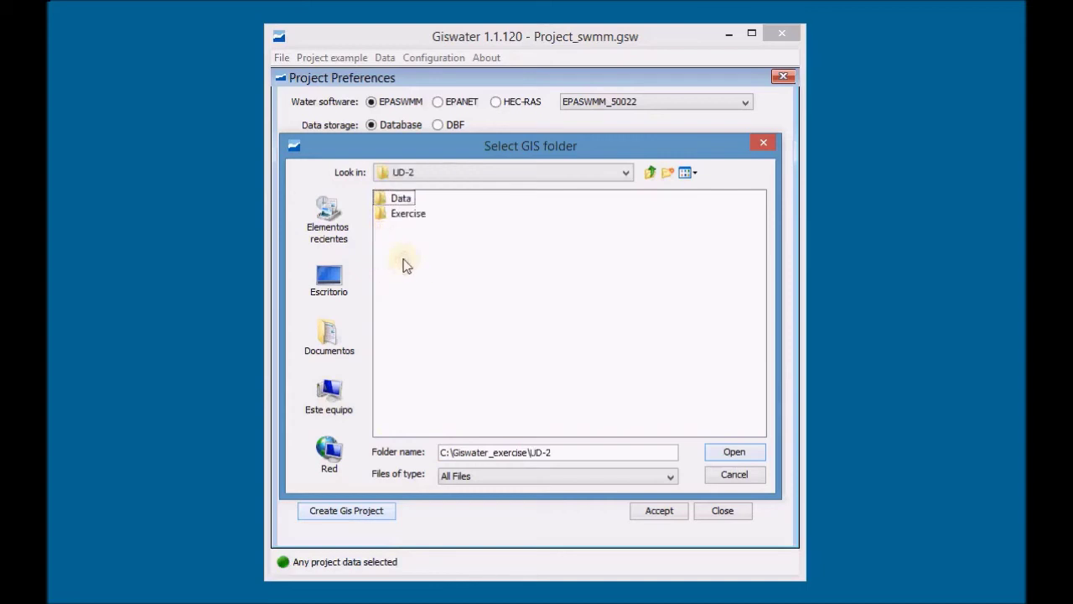
{"action": "double_click", "coordinate": [406, 215]}
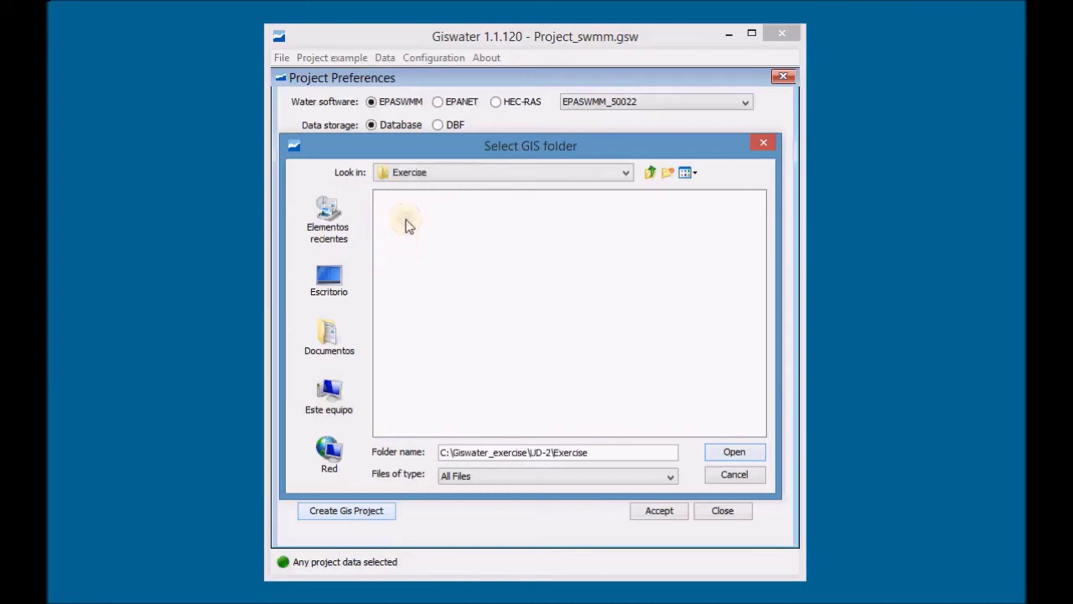
{"action": "left_click", "coordinate": [729, 453]}
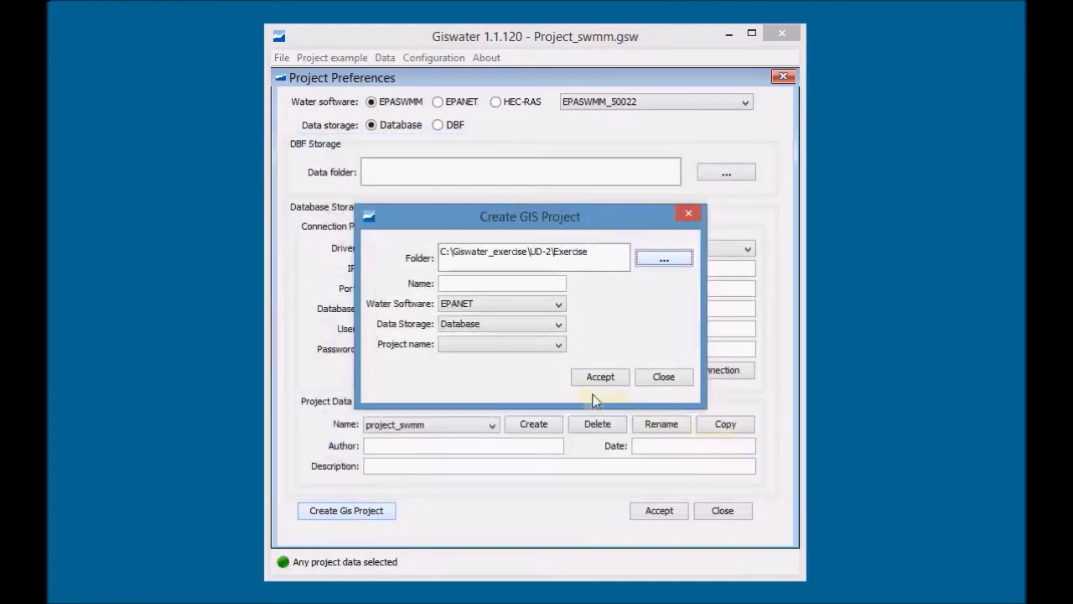
Name the GIS project project_swmm with EPA SWMM, Database storage and linked project project_swmm, then accept
{"action": "left_click", "coordinate": [478, 285]}
{"action": "type", "text": "project_swmm"}
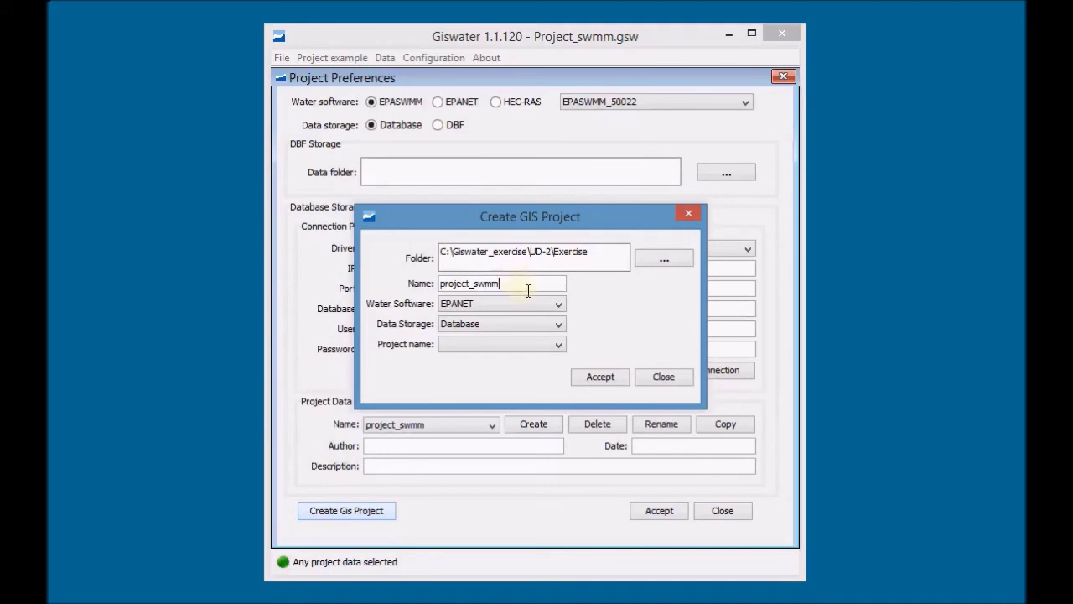
{"action": "left_click", "coordinate": [538, 305]}
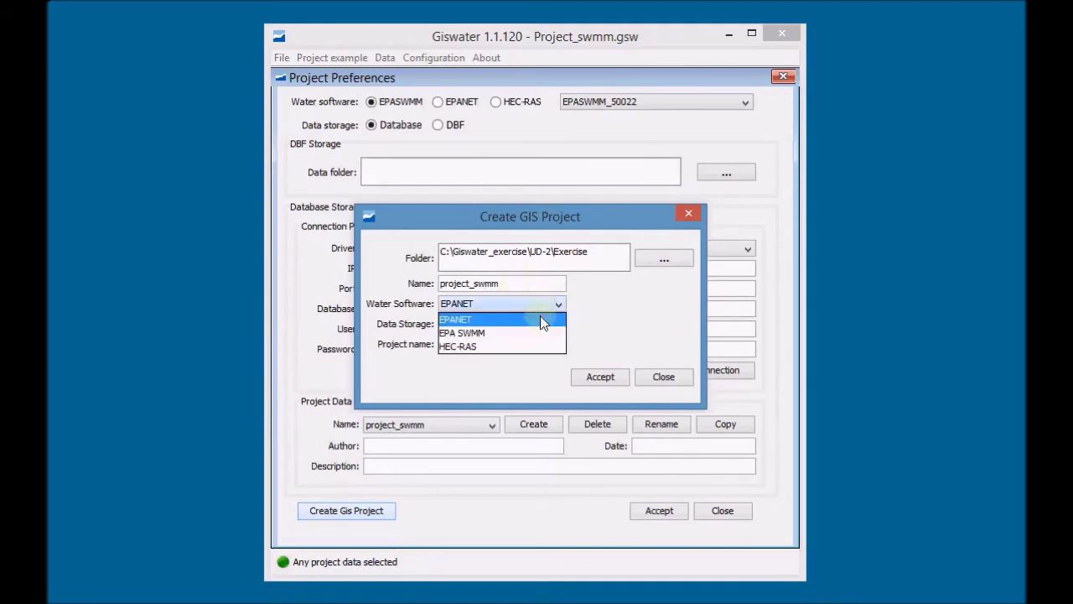
{"action": "left_click", "coordinate": [531, 334]}
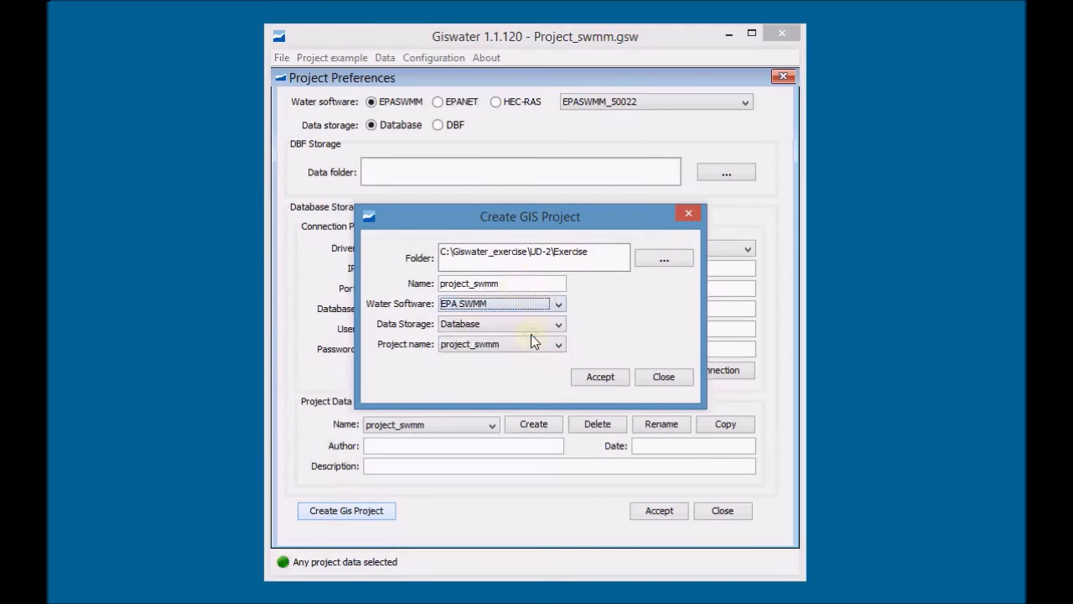
{"action": "left_click", "coordinate": [533, 324]}
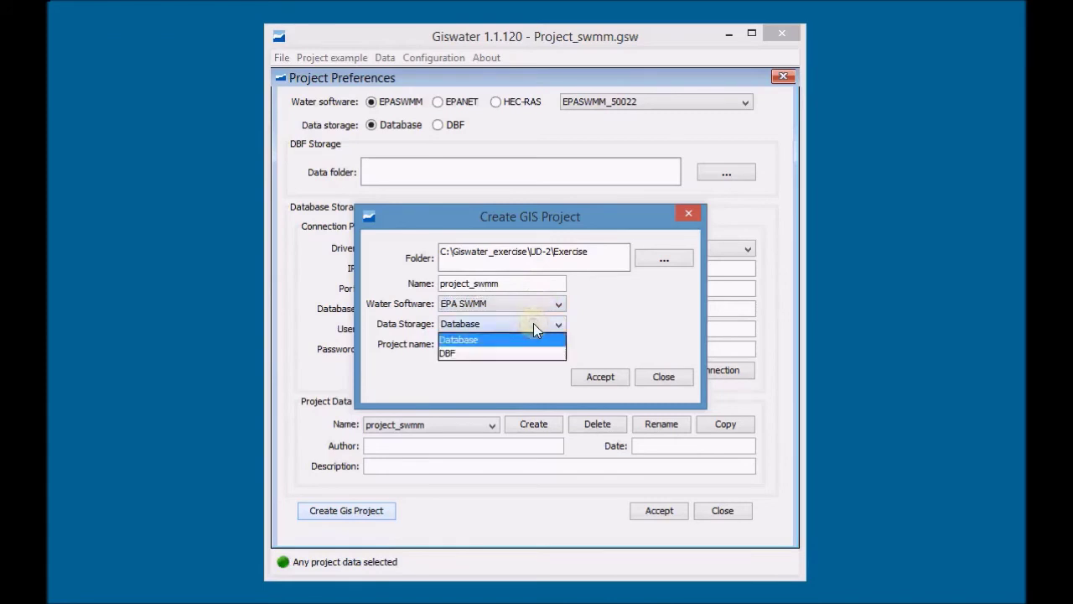
{"action": "left_click", "coordinate": [533, 323]}
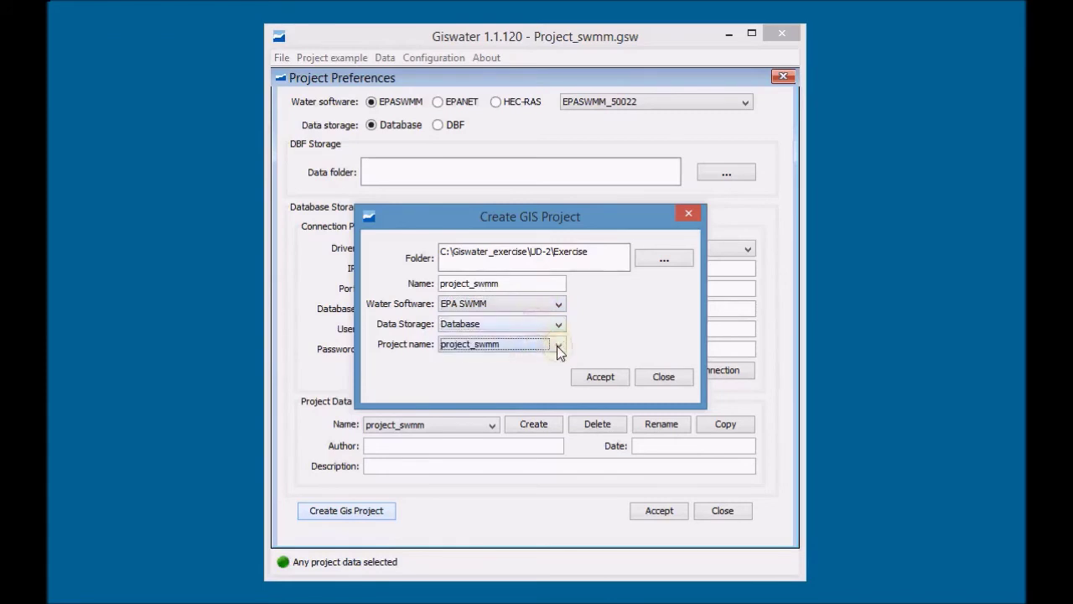
{"action": "left_click", "coordinate": [557, 345]}
{"action": "left_click", "coordinate": [556, 346]}
{"action": "left_click", "coordinate": [600, 378]}
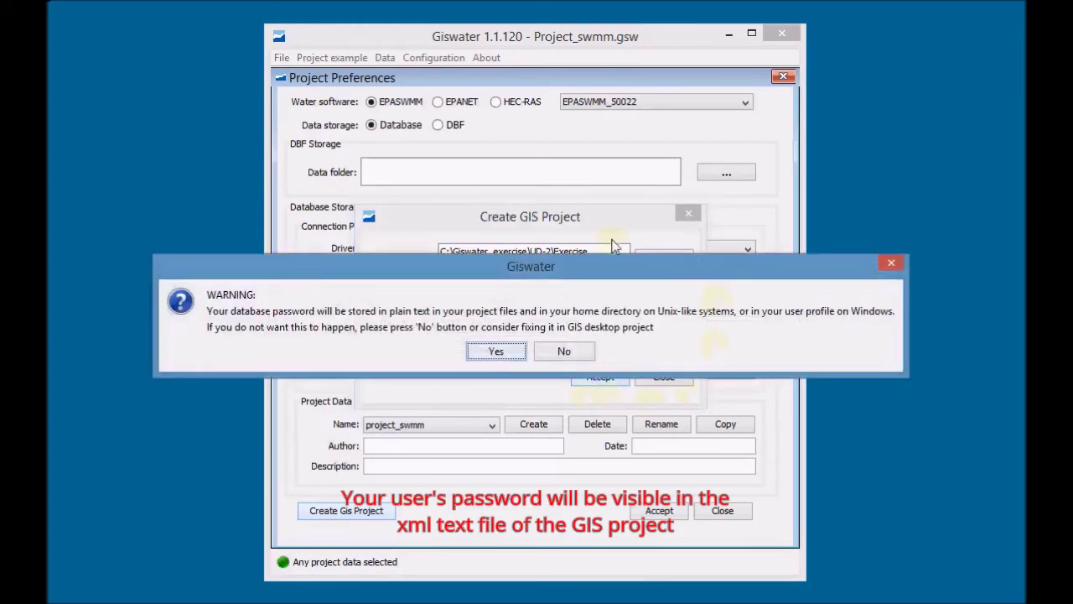
Accept storing the database password and open the generated EPASWMM_project_swmm.qgs in QGIS
{"action": "left_click", "coordinate": [495, 351]}
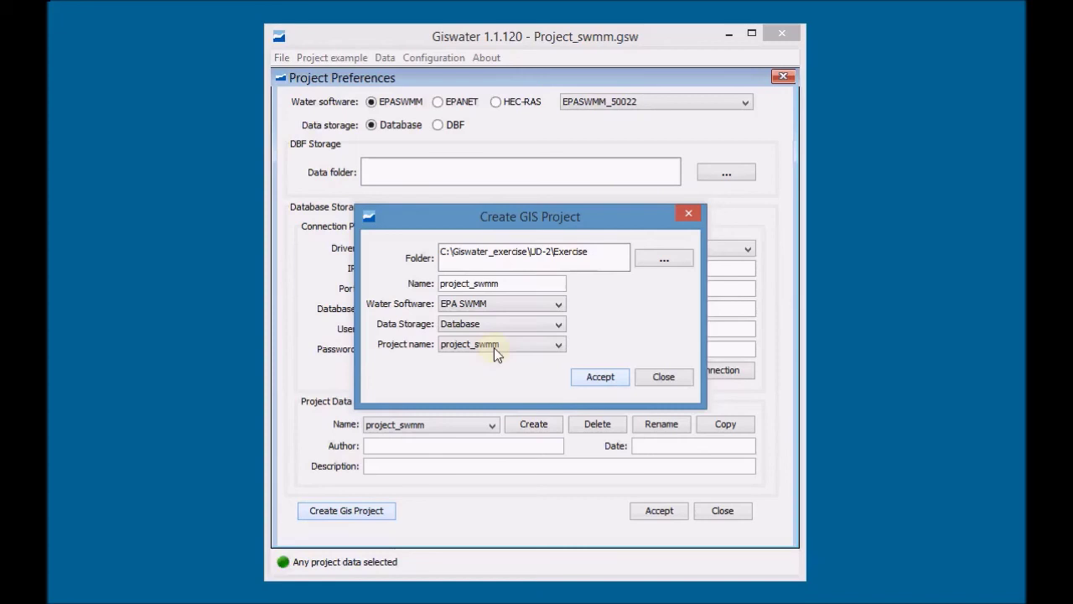
{"action": "key", "text": "Return"}
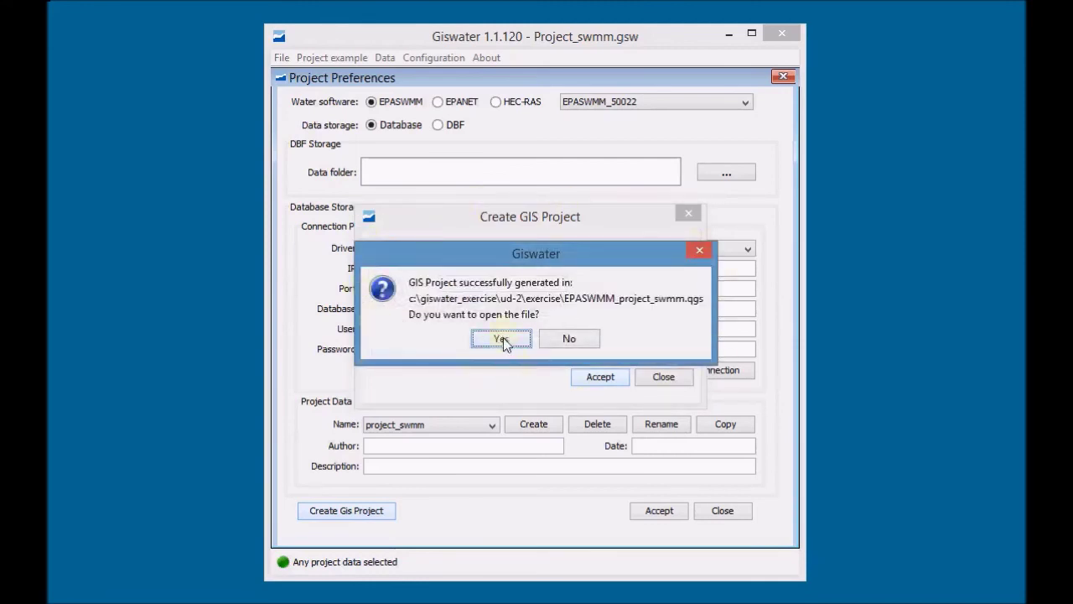
{"action": "left_click", "coordinate": [502, 338]}
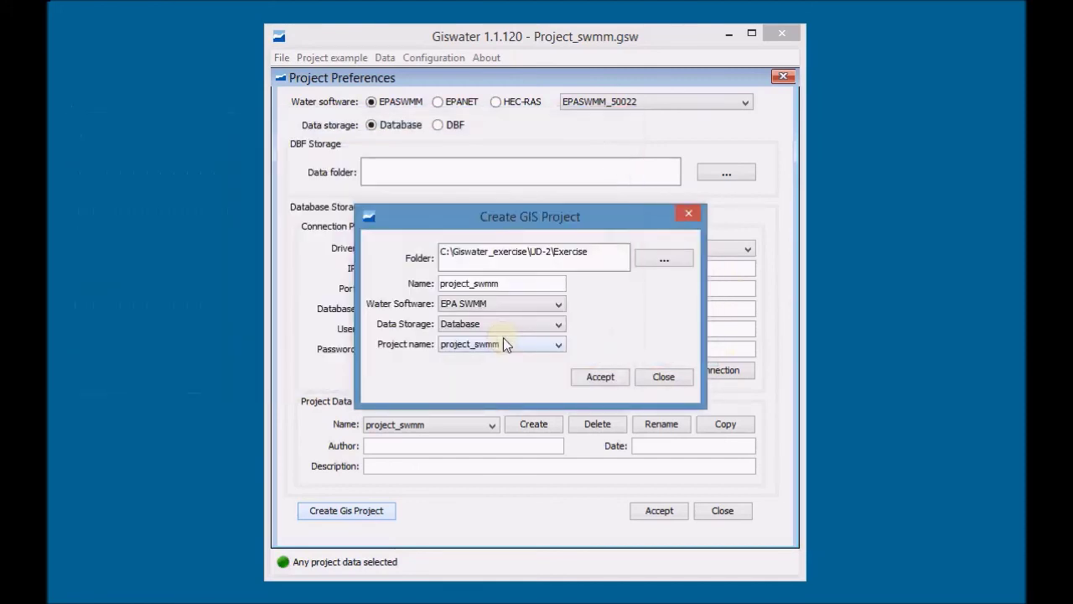